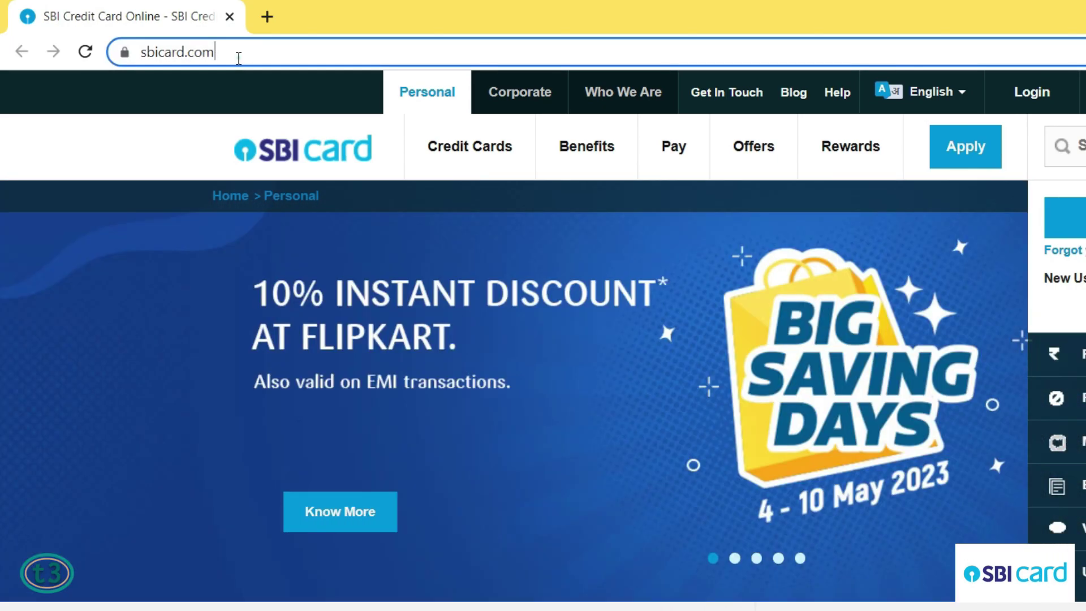
Step: Go to the 'Forgot your User ID or Password?' page from the site's login area
{"action": "left_click", "coordinate": [236, 52]}
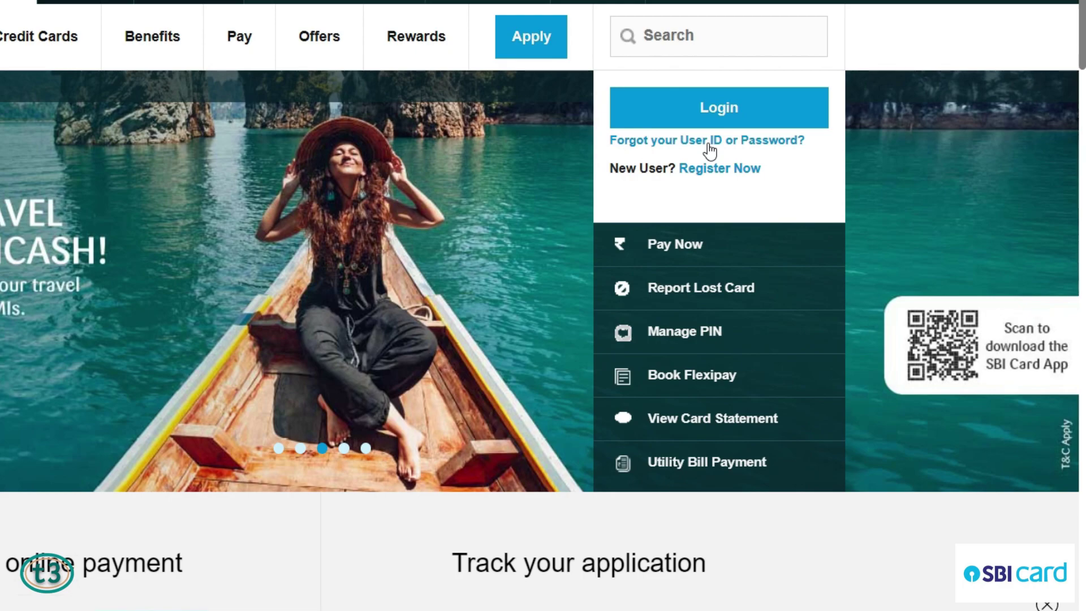
{"action": "left_click", "coordinate": [708, 143]}
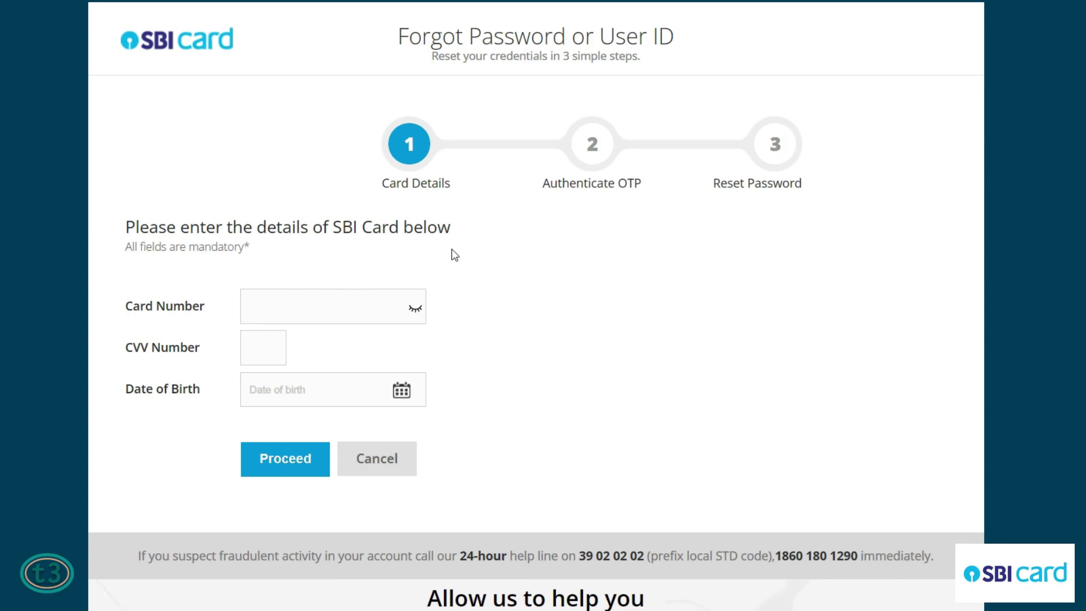
Step: Enter the credit card number and the card's CVV in the Card Details fields
{"action": "left_click", "coordinate": [339, 302]}
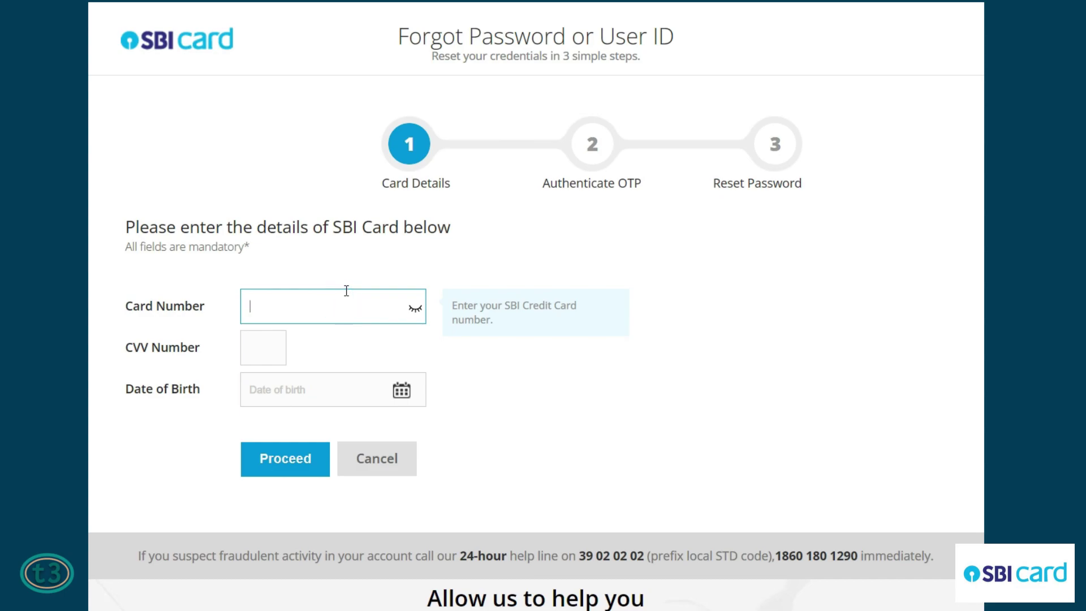
{"action": "type", "text": "••••••••••••••••••"}
{"action": "key", "text": "Tab"}
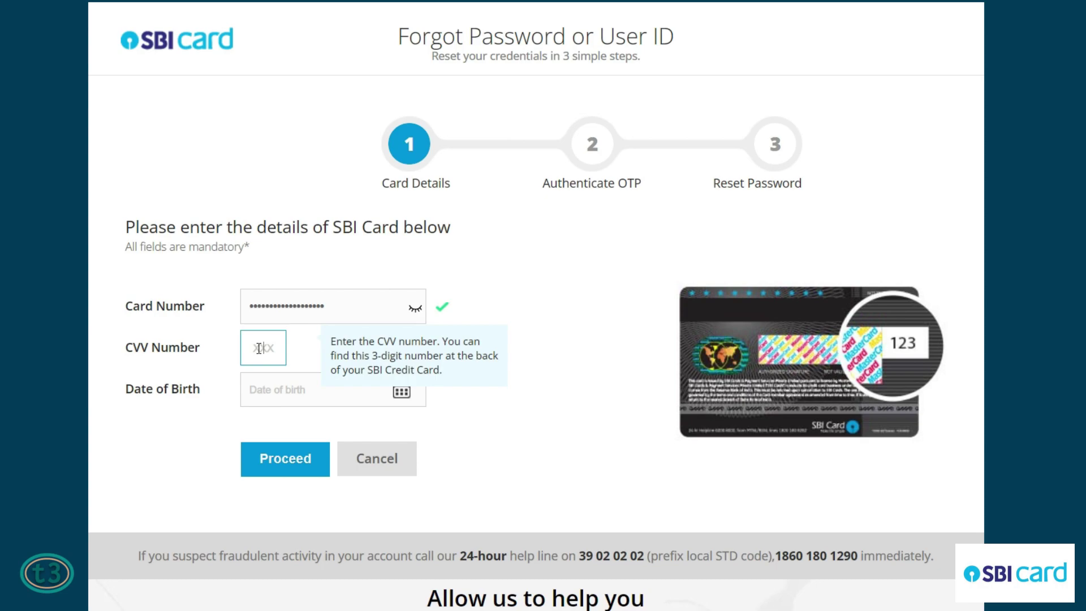
{"action": "type", "text": "•••"}
{"action": "key", "text": "Tab"}
Step: Pick the date of birth from the calendar using its month and year lists
{"action": "left_click", "coordinate": [272, 389]}
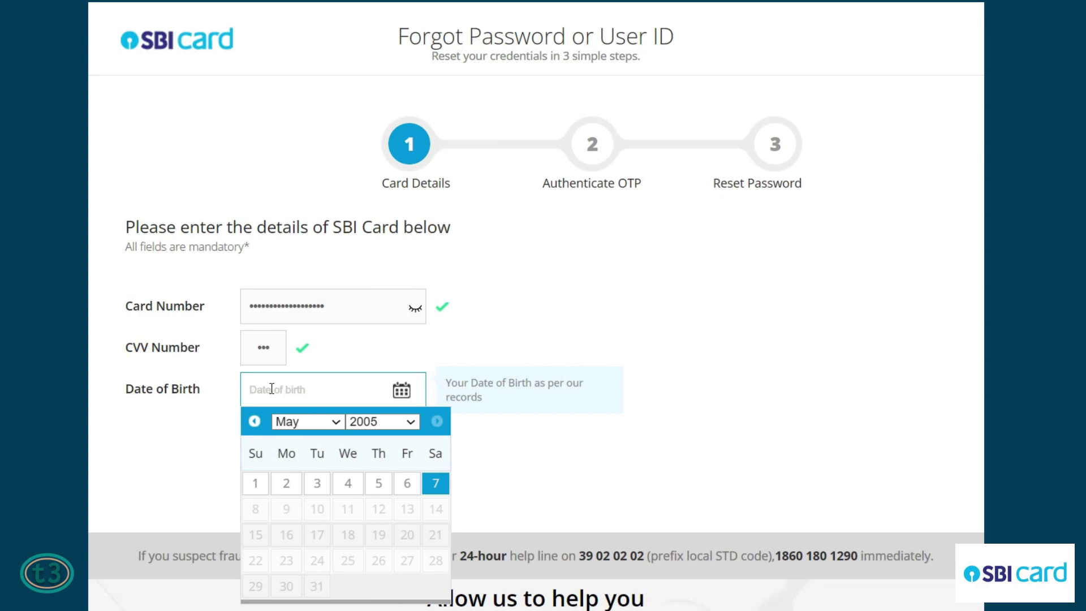
{"action": "left_click", "coordinate": [254, 421]}
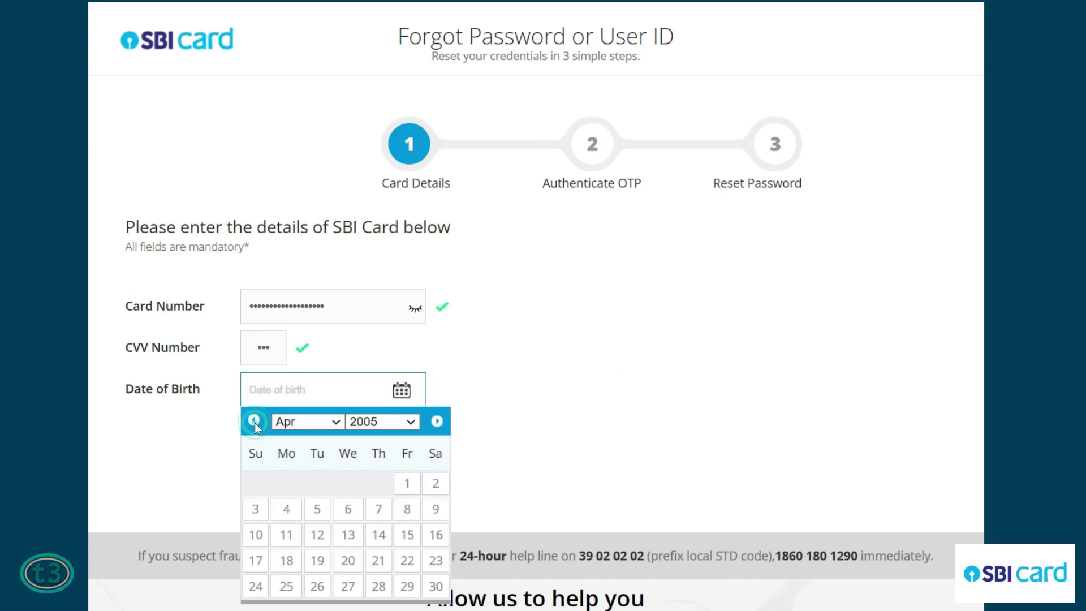
{"action": "left_click", "coordinate": [339, 423]}
{"action": "left_click", "coordinate": [412, 423]}
{"action": "left_click", "coordinate": [375, 343]}
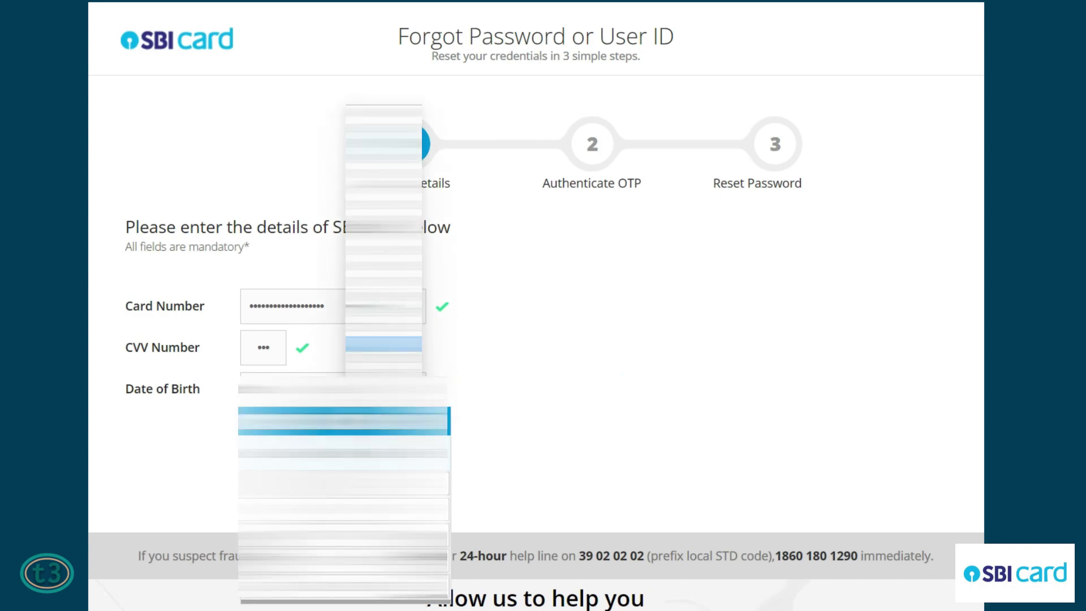
{"action": "left_click", "coordinate": [376, 206]}
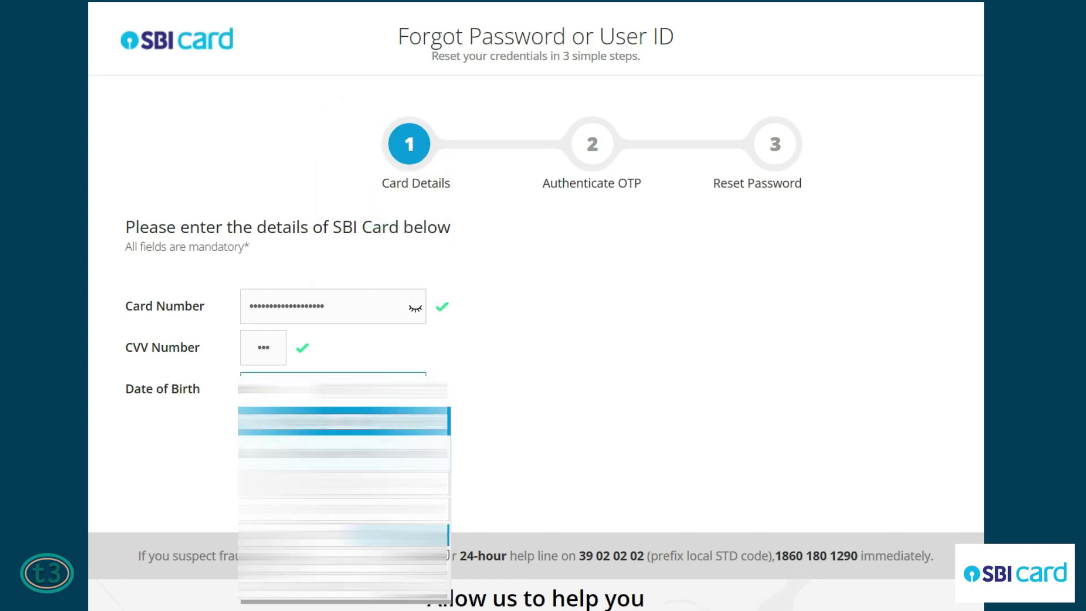
{"action": "left_click", "coordinate": [441, 536]}
{"action": "mouse_move", "coordinate": [468, 290]}
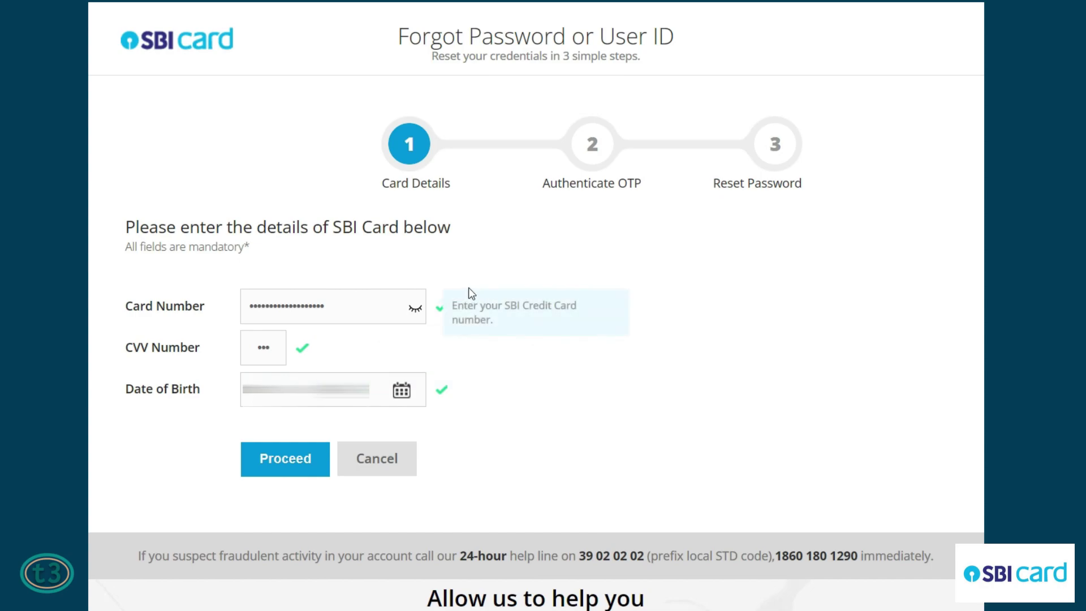
{"action": "mouse_move", "coordinate": [443, 393]}
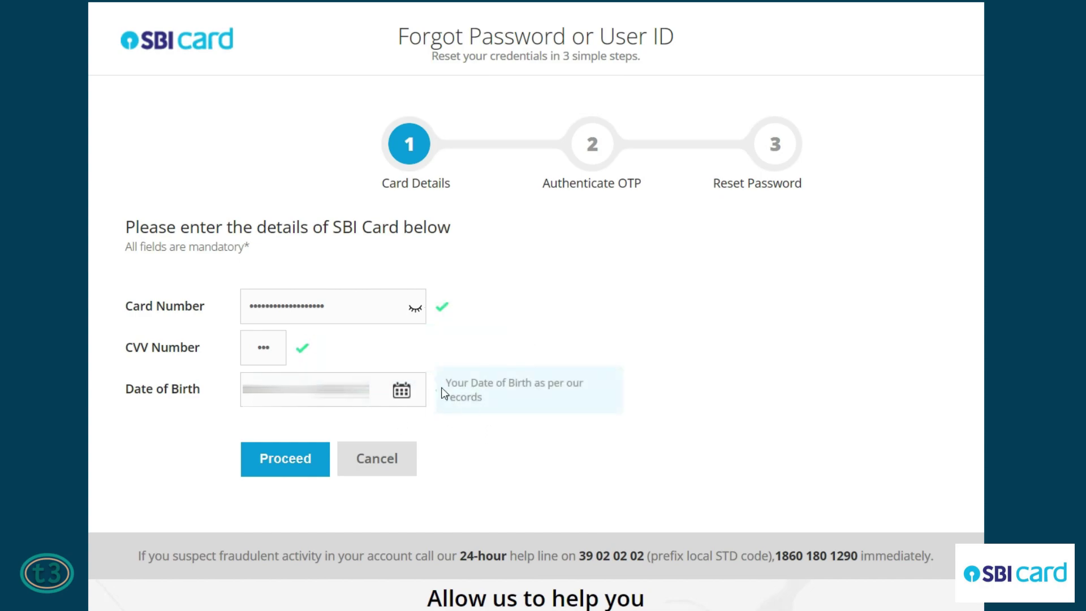
Step: Submit the card details and review the masked mobile number and registered e-mail on the OTP step
{"action": "left_click", "coordinate": [286, 460]}
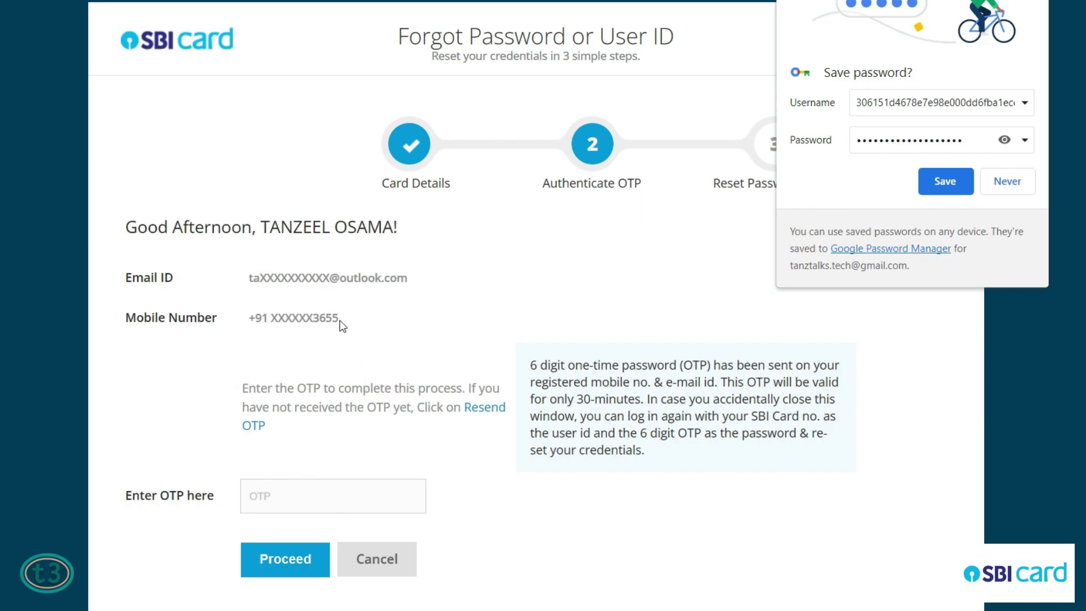
{"action": "left_click_drag", "start_coordinate": [338, 320], "coordinate": [314, 316]}
{"action": "left_click", "coordinate": [404, 278]}
{"action": "left_click_drag", "start_coordinate": [403, 278], "coordinate": [251, 279]}
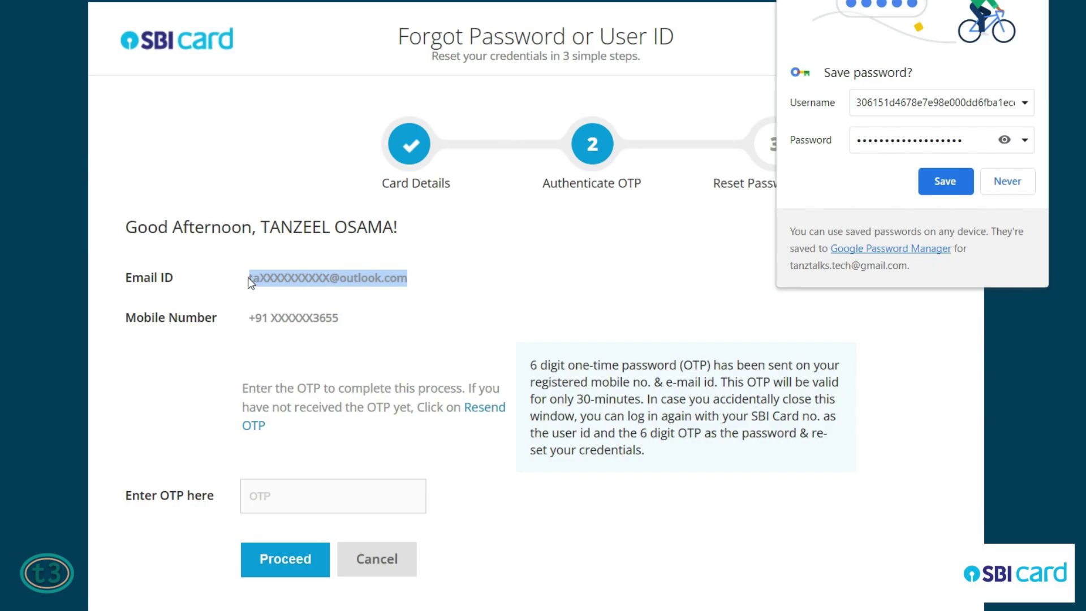
Step: Enter the six-digit one-time password and submit it for verification
{"action": "left_click", "coordinate": [280, 493]}
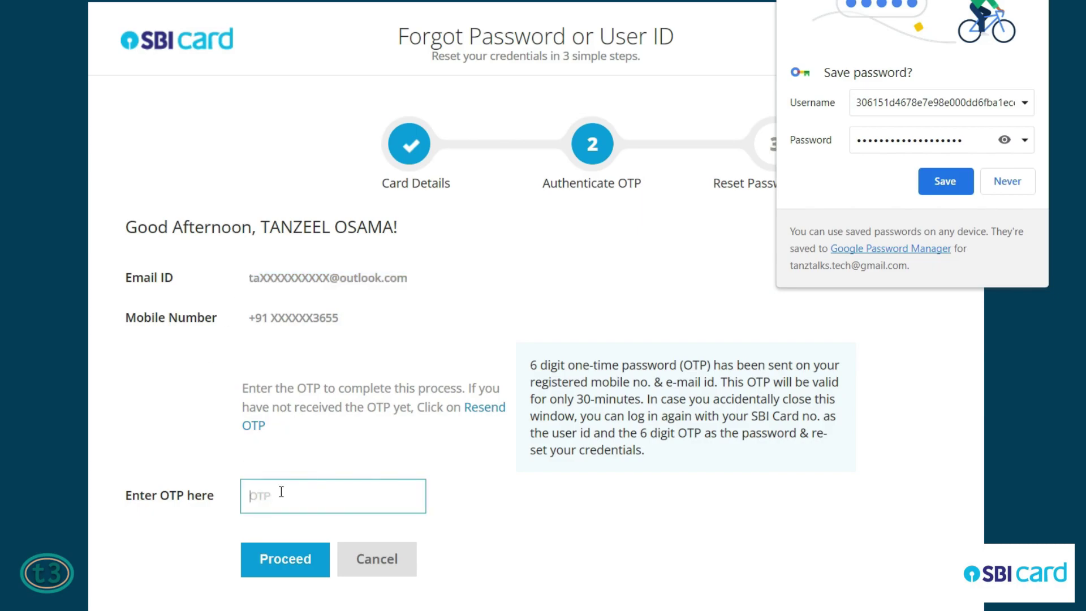
{"action": "type", "text": "••••••"}
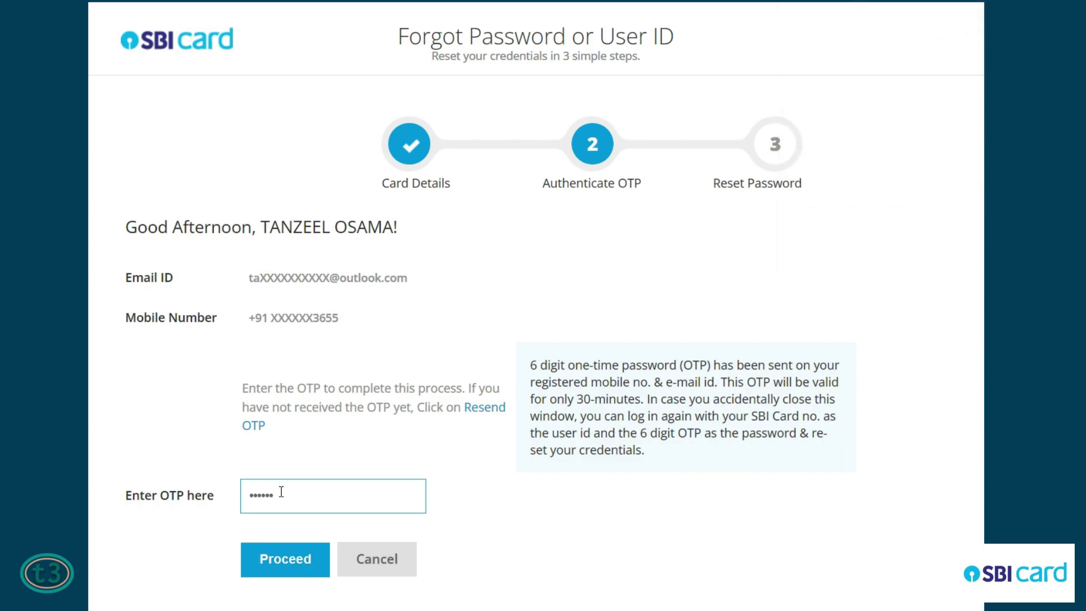
{"action": "left_click", "coordinate": [291, 572]}
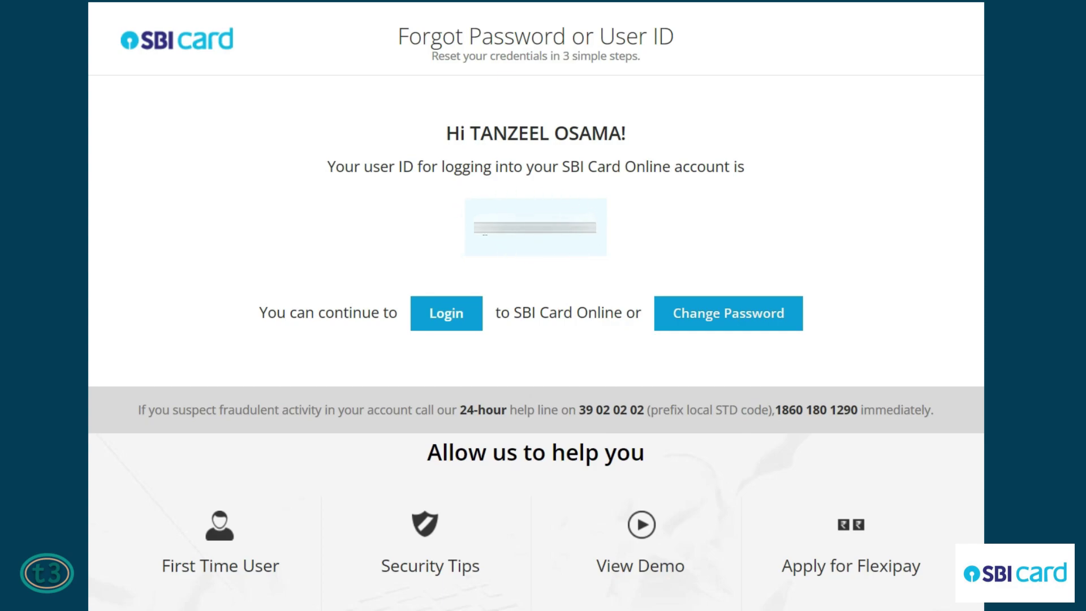
Step: Select the recovered SBI Card Online user ID shown on the page
{"action": "double_click", "coordinate": [484, 229]}
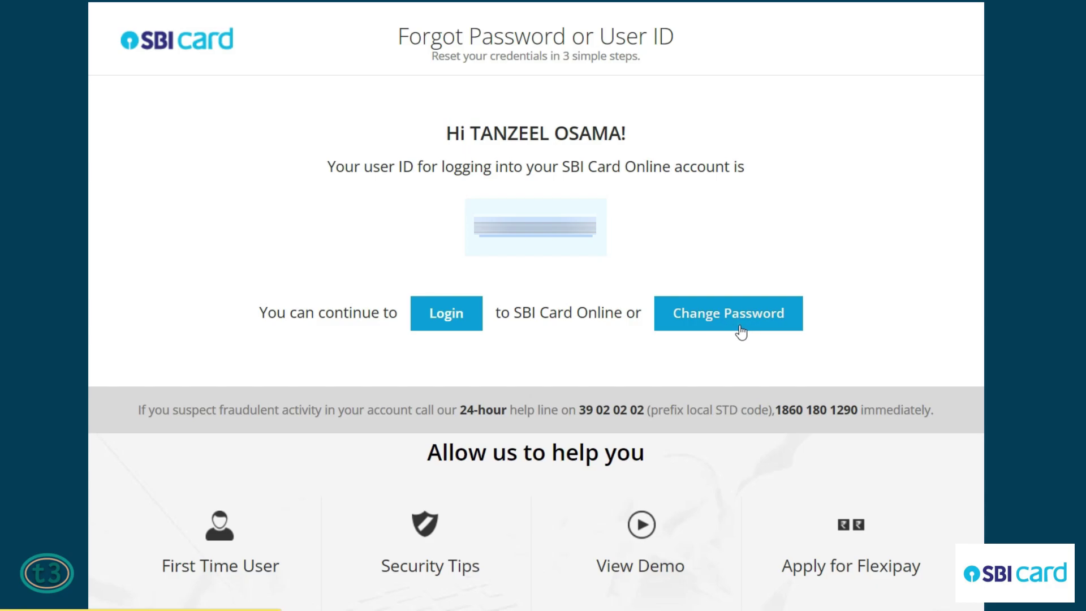
Step: Type the same new password into both the New Password and Confirm Password fields
{"action": "left_click", "coordinate": [292, 319]}
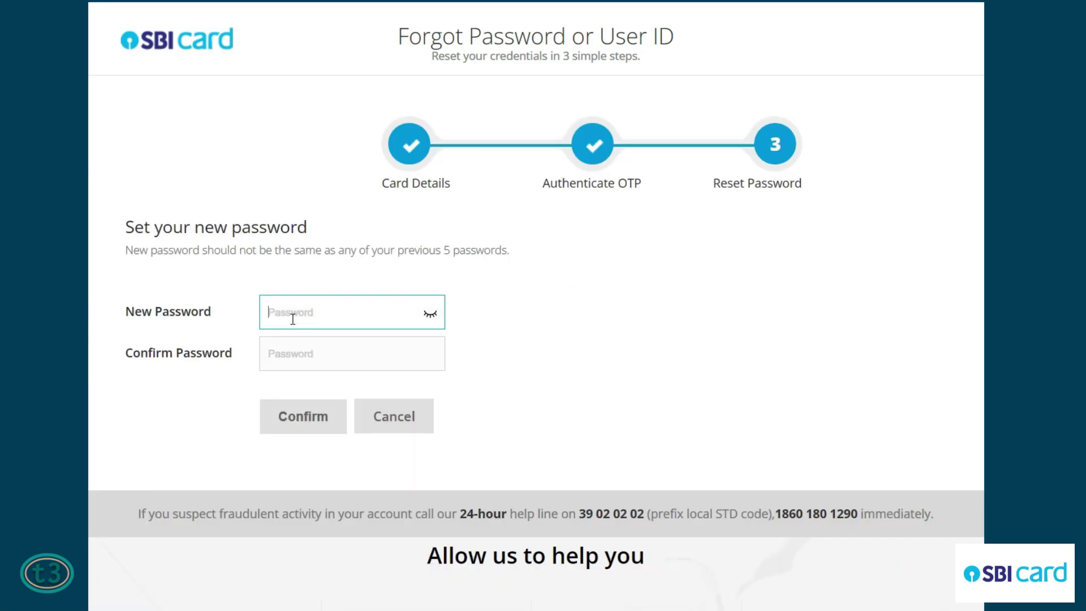
{"action": "left_click", "coordinate": [294, 317]}
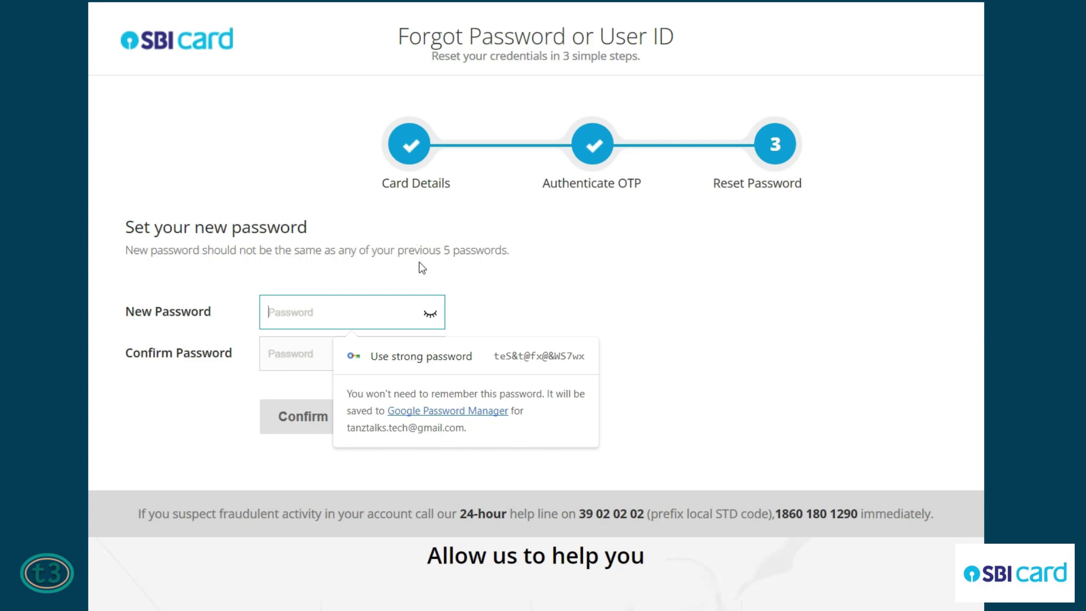
{"action": "left_click", "coordinate": [283, 298]}
{"action": "type", "text": "Password@123"}
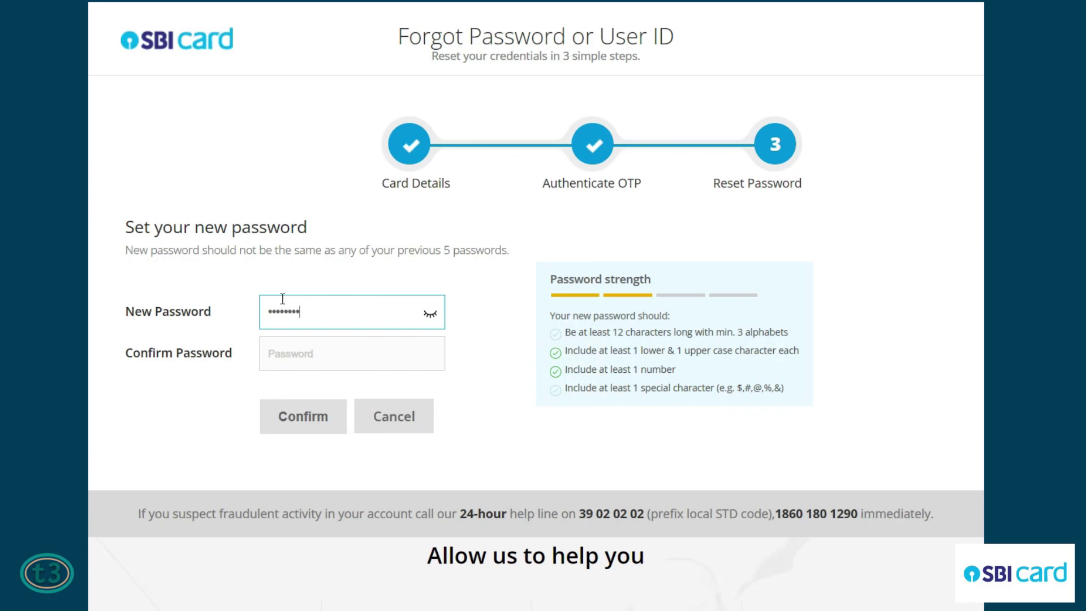
{"action": "key", "text": "Tab"}
{"action": "type", "text": "Password@123"}
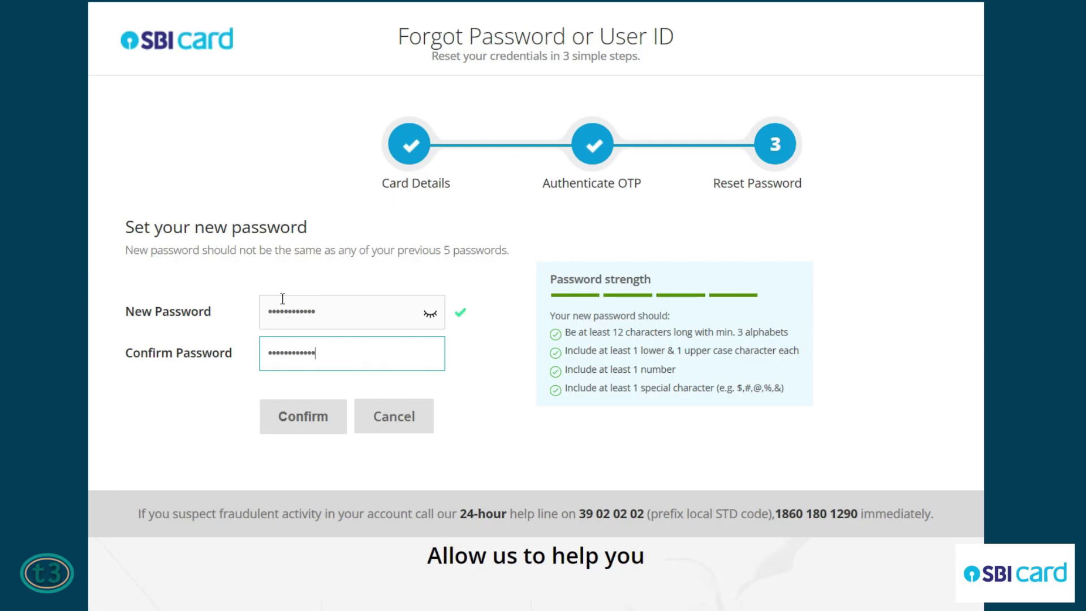
{"action": "left_click", "coordinate": [492, 376]}
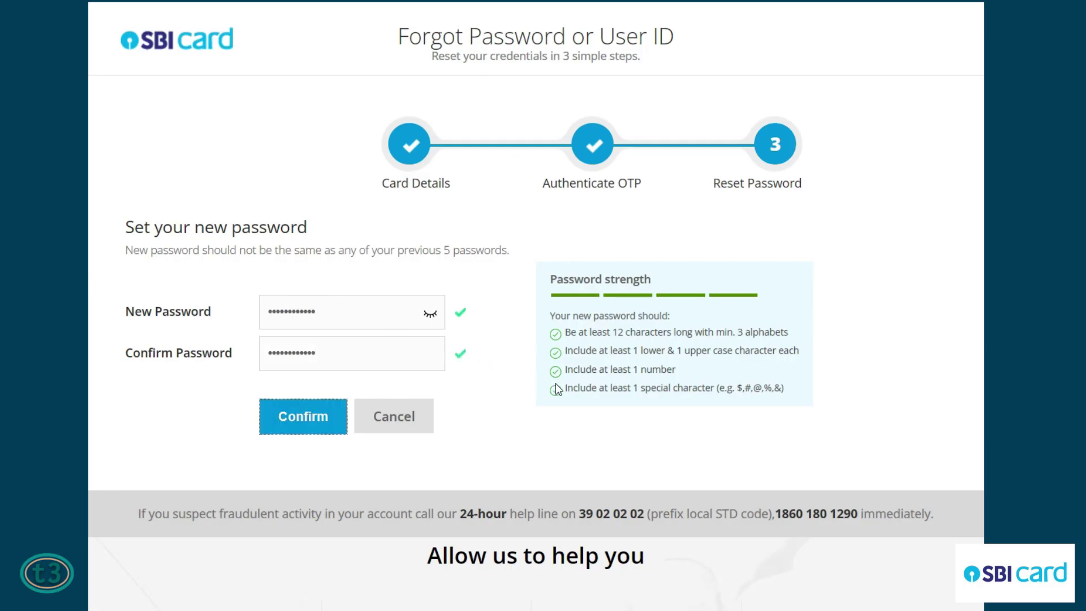
Step: Check the strength panel: 12 characters, upper and lower case, a number, a special character
{"action": "left_click_drag", "start_coordinate": [583, 334], "coordinate": [771, 334]}
{"action": "left_click", "coordinate": [580, 349]}
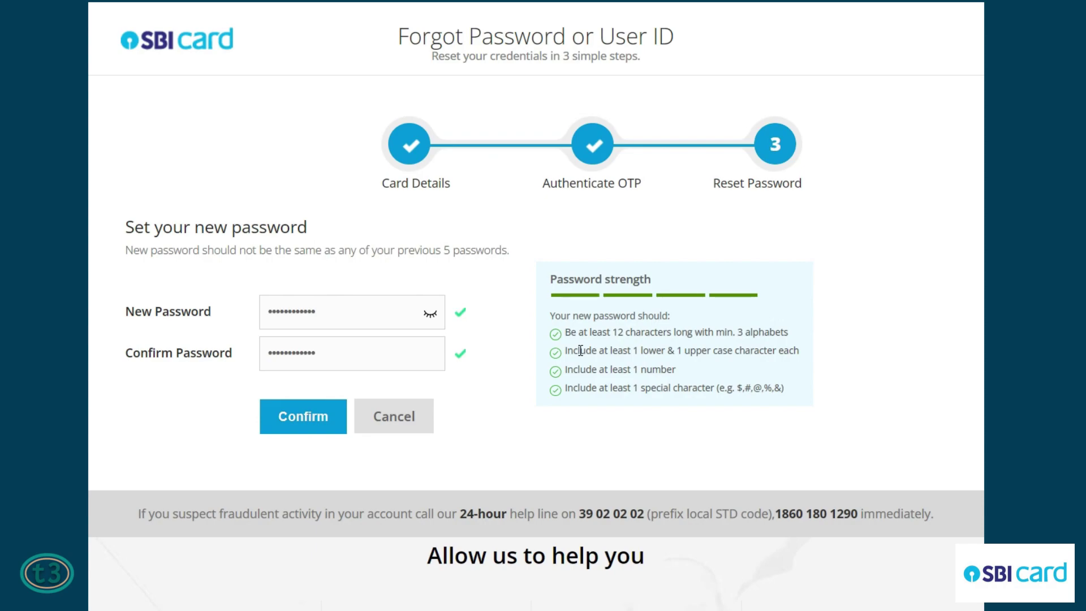
{"action": "left_click_drag", "start_coordinate": [618, 351], "coordinate": [775, 355]}
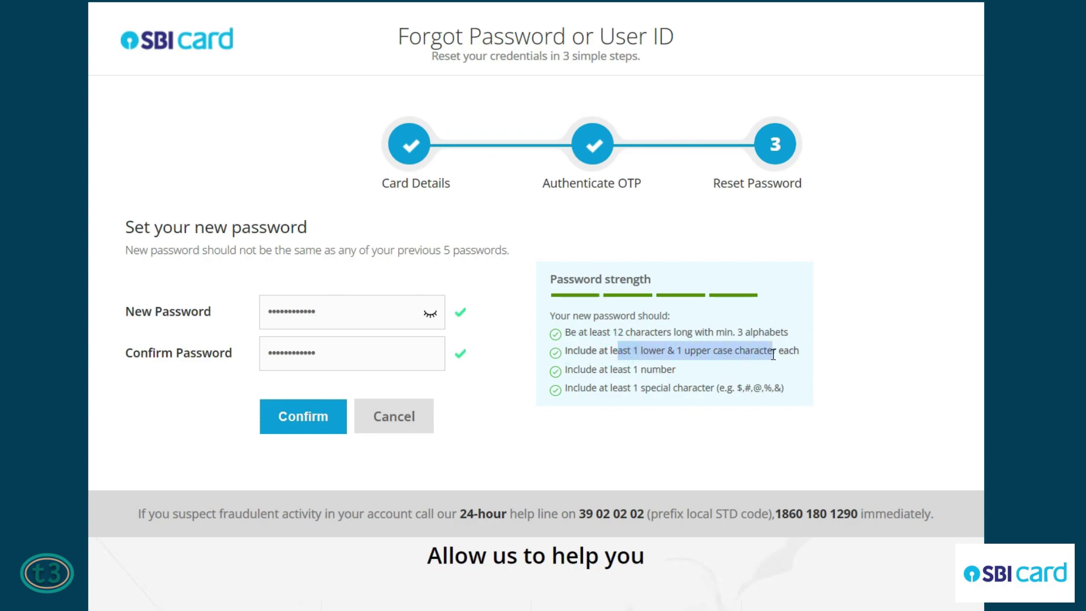
{"action": "left_click_drag", "start_coordinate": [591, 369], "coordinate": [670, 369]}
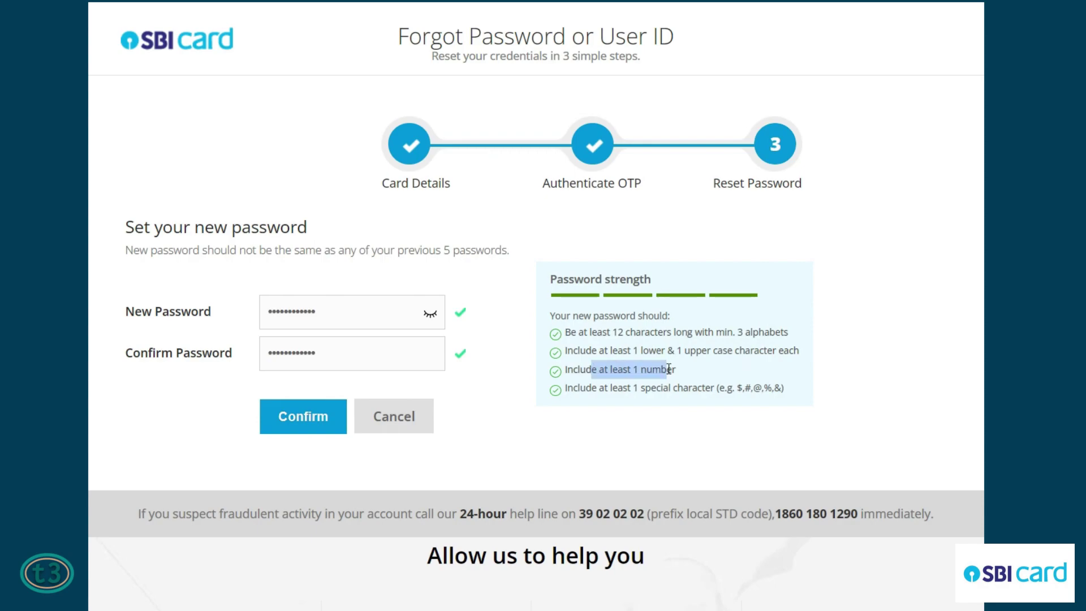
{"action": "left_click", "coordinate": [669, 369]}
{"action": "left_click_drag", "start_coordinate": [592, 388], "coordinate": [659, 391]}
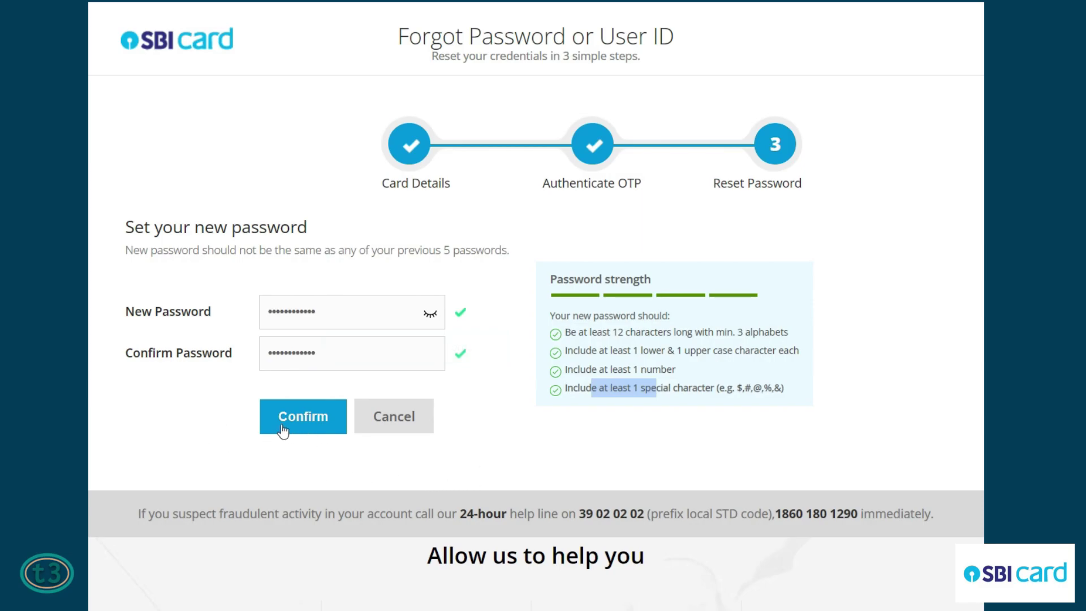
Step: Confirm the new password and reach the Congratulations page showing the password was updated
{"action": "left_click", "coordinate": [311, 431]}
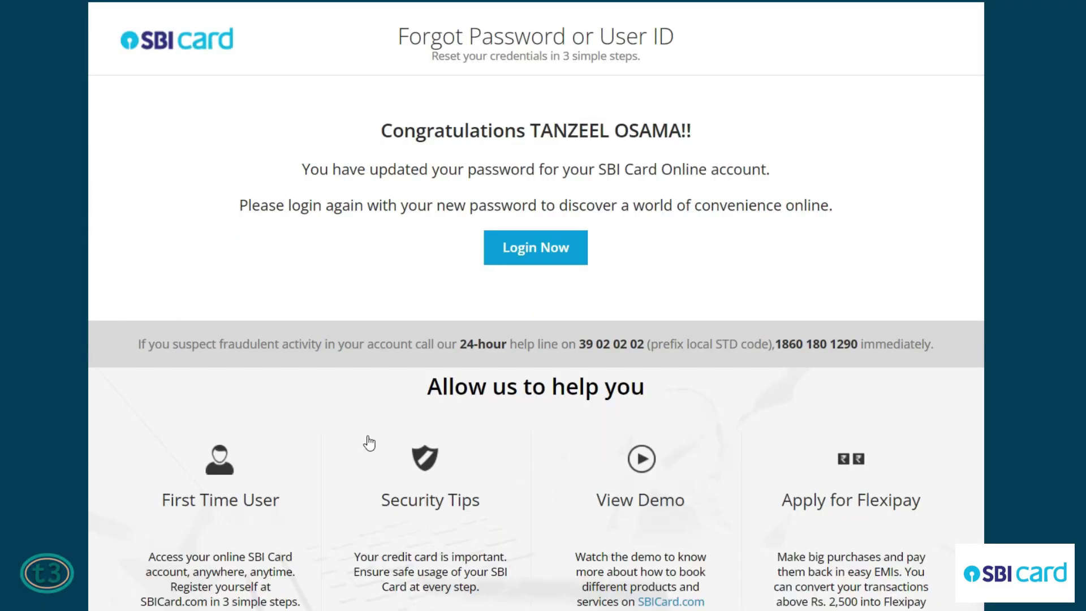
{"action": "left_click_drag", "start_coordinate": [384, 131], "coordinate": [685, 131]}
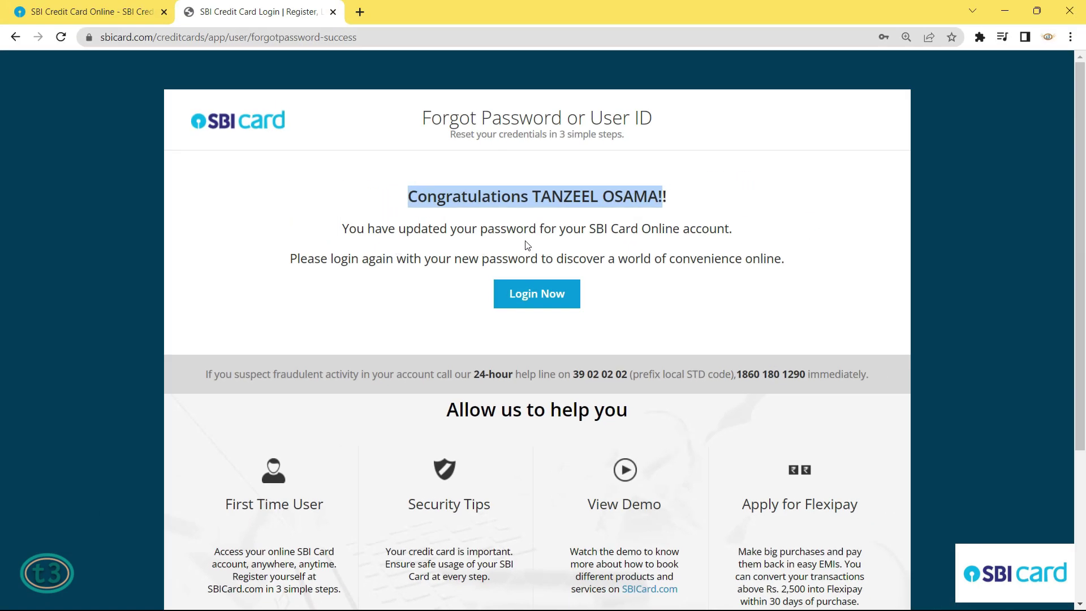